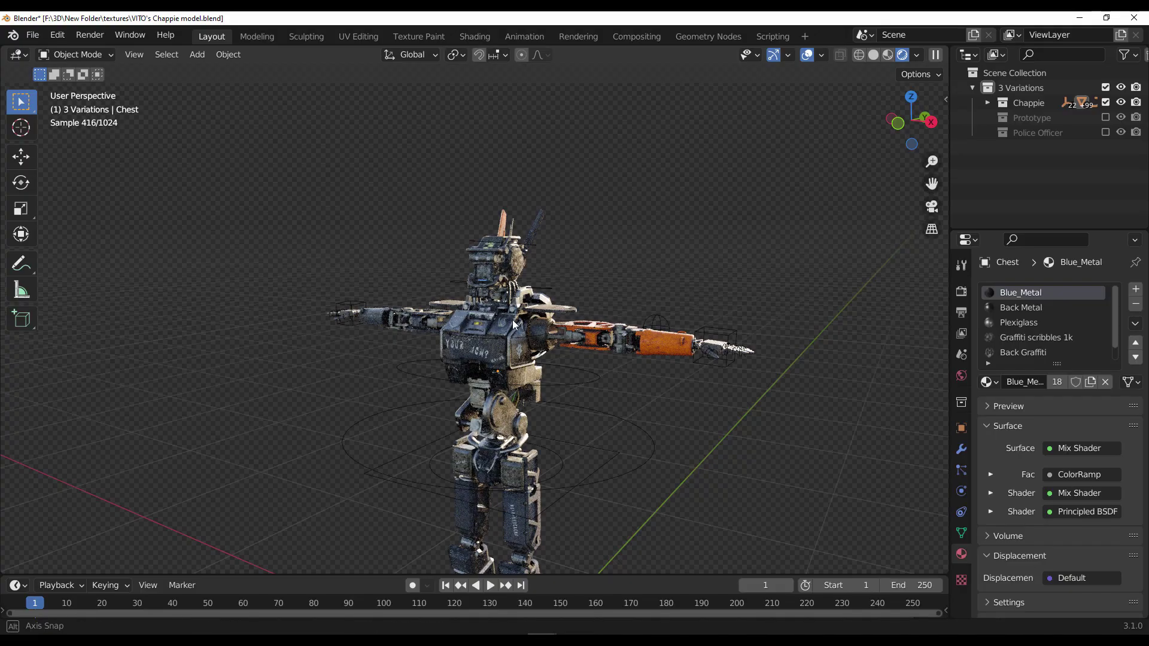
- Move the Chappie robot's Ctrl_Foot_IK_Left control to a new position
scroll(506, 240, "up", 4)
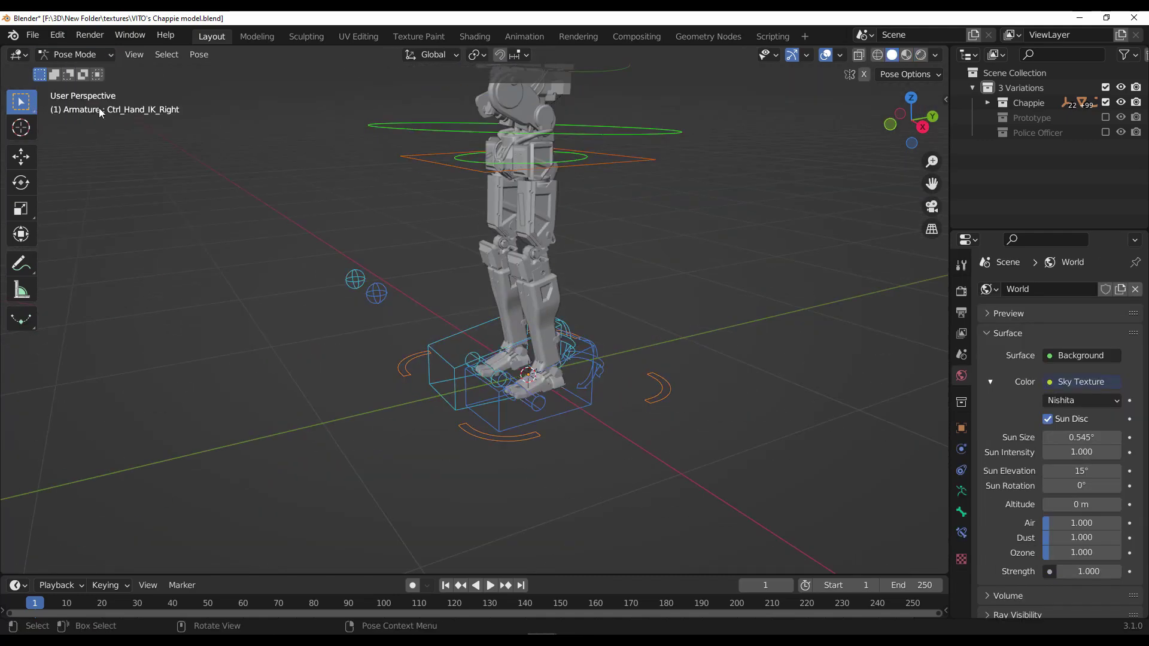
left_click(584, 383)
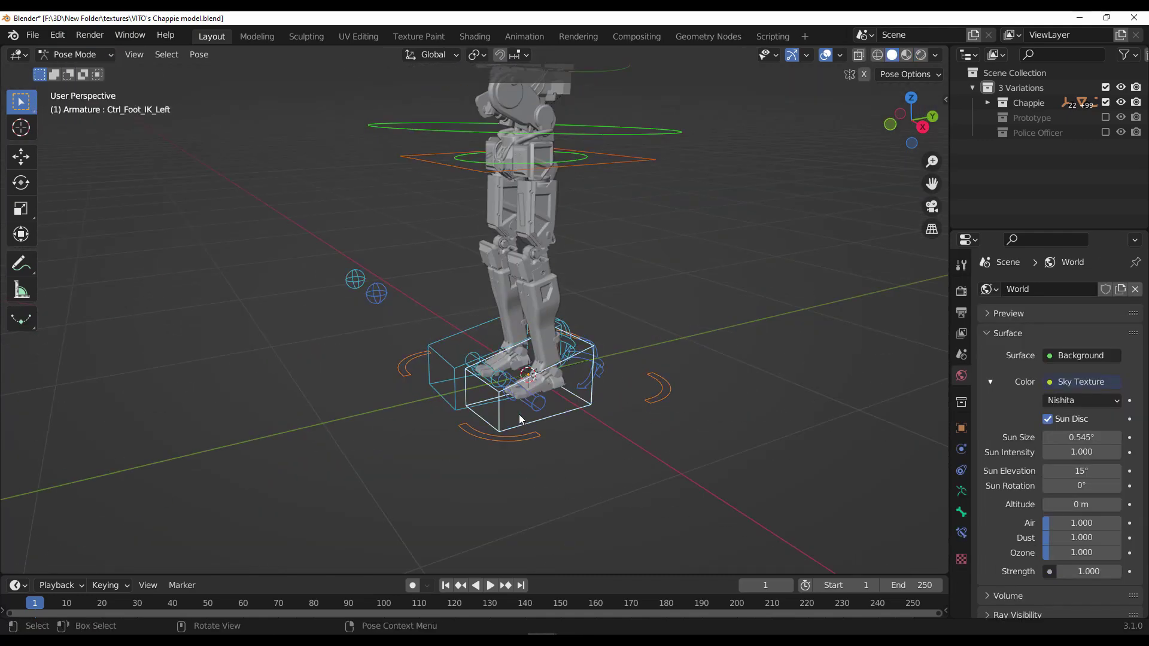
left_click(20, 157)
key("g")
left_click(551, 437)
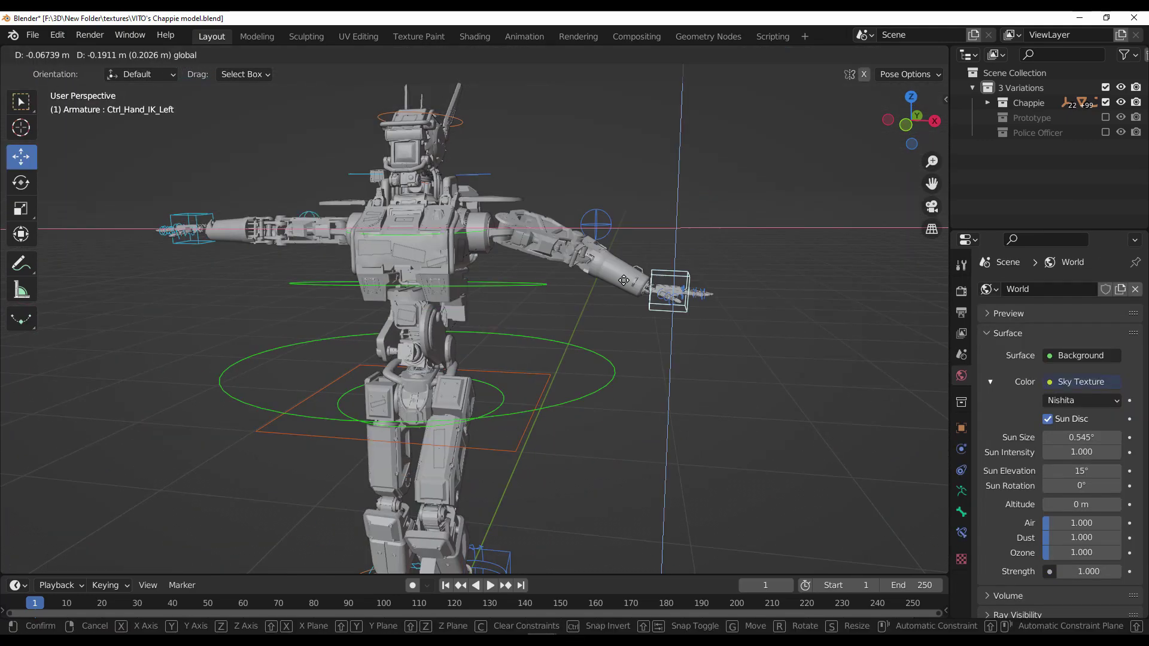
- Lower and rotate the Ctrl_Hand_IK_Left control, then open the author's profile
left_click(526, 397)
left_click(20, 182)
left_click_drag(560, 434, 572, 446)
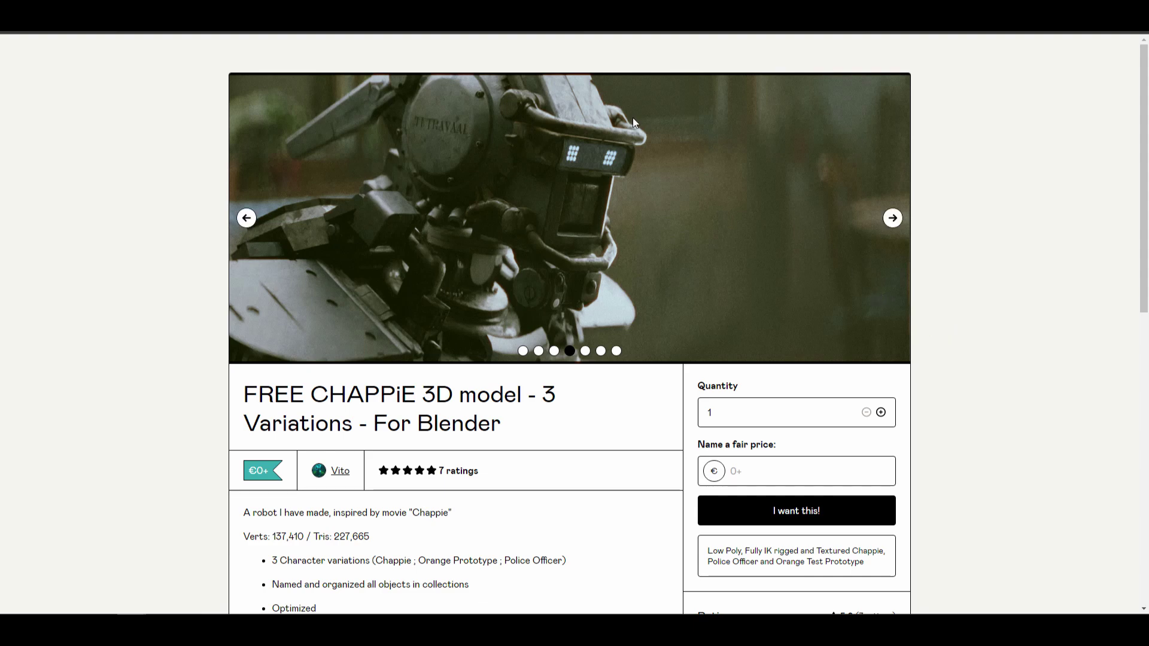
left_click(339, 471)
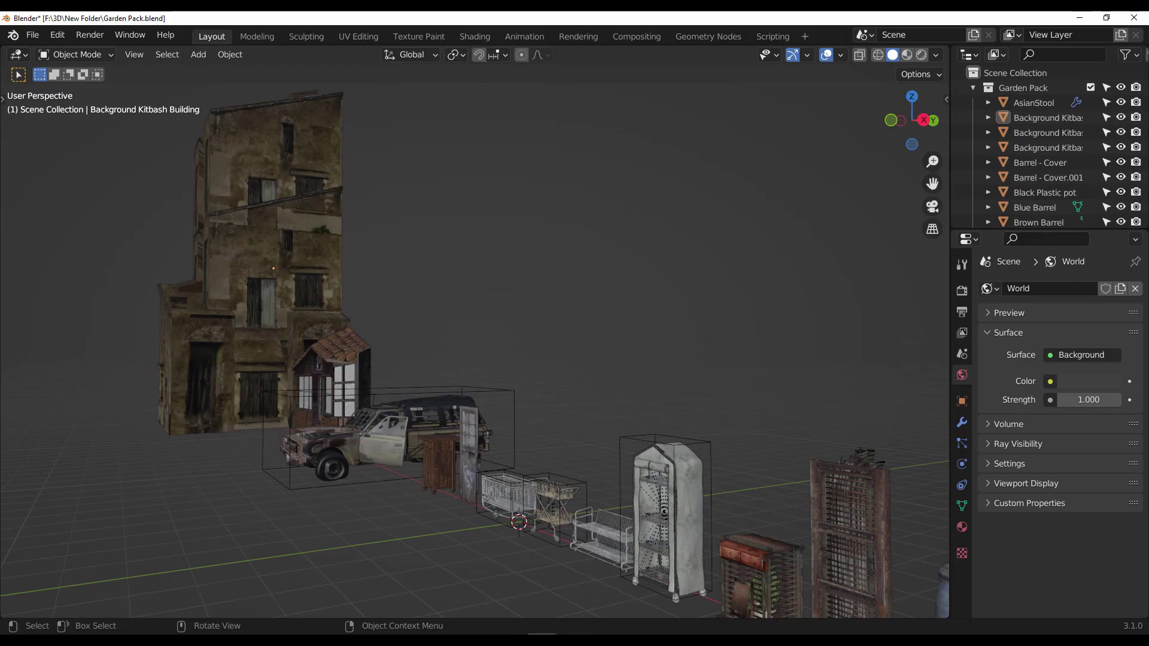
- Orbit the Garden Pack props, select the shelf unit, then orbit Nerf Guns Pack to a front view
middle_click_drag(359, 357, 394, 369)
left_click(346, 375)
scroll(347, 378, "down", 6)
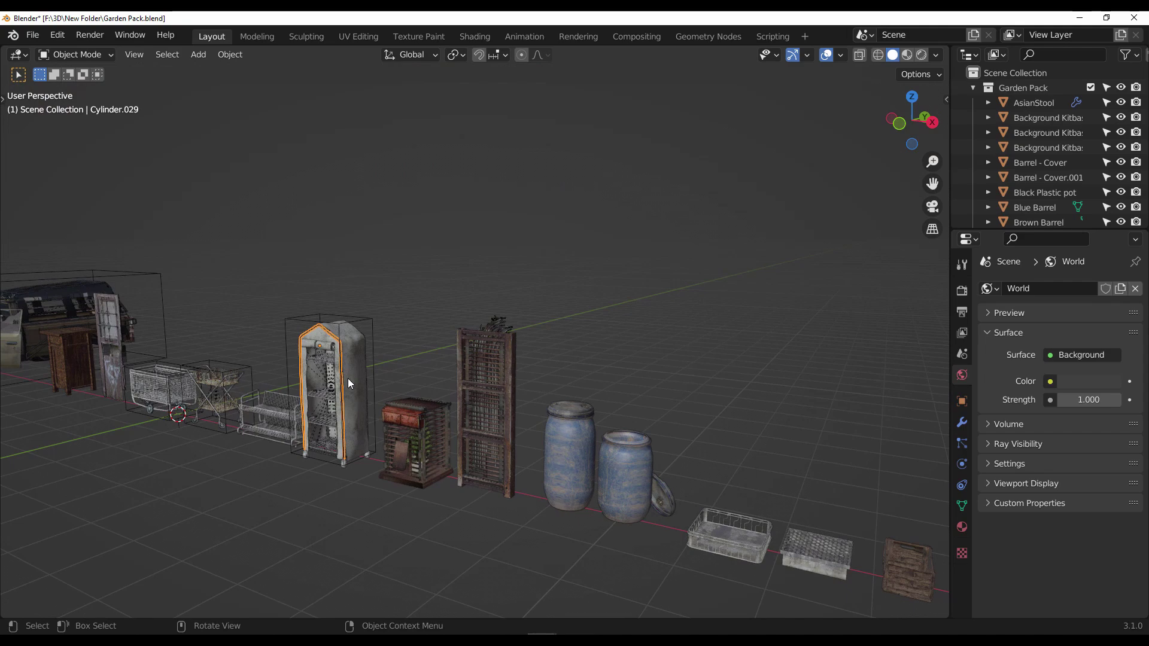
scroll(471, 389, "down", 3)
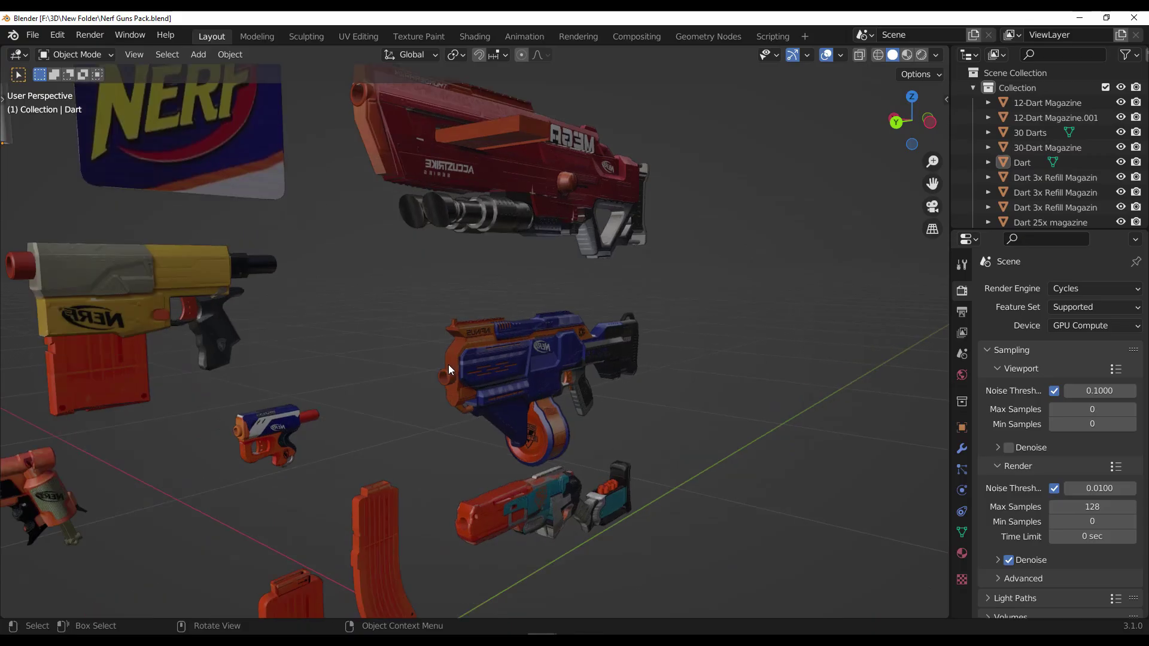
scroll(447, 364, "down", 4)
middle_click_drag(519, 369, 683, 355)
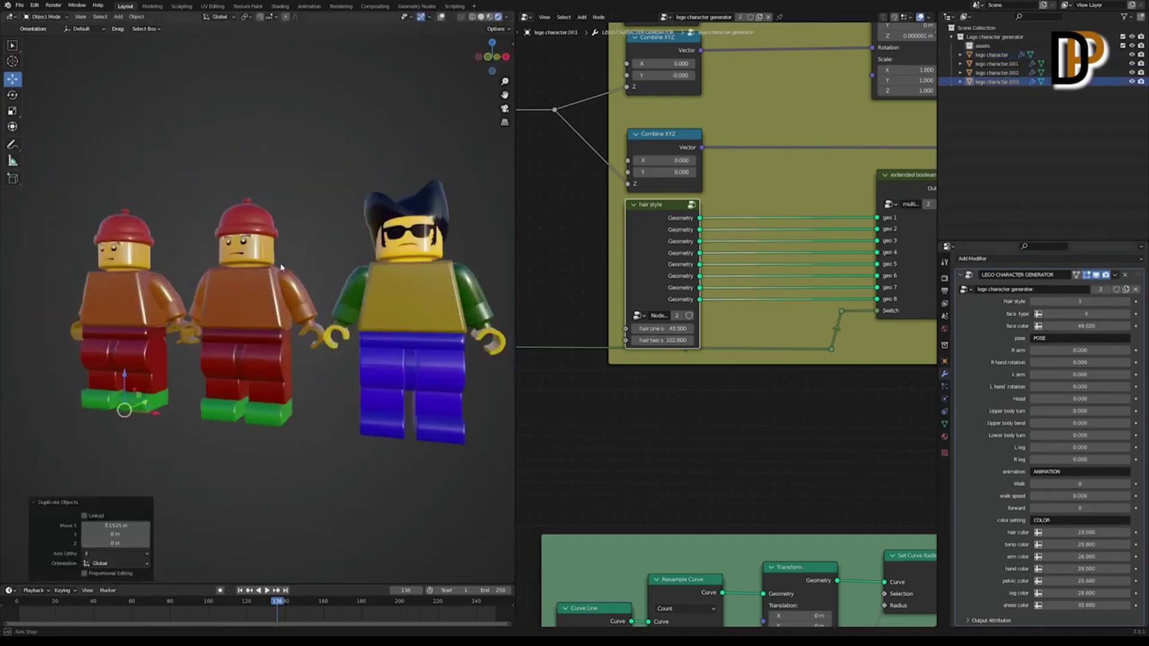
- Set the Lego modifier's Hair color to 48, turning the first figure's hat blue
double_click(1093, 533)
type("48")
key("Return")
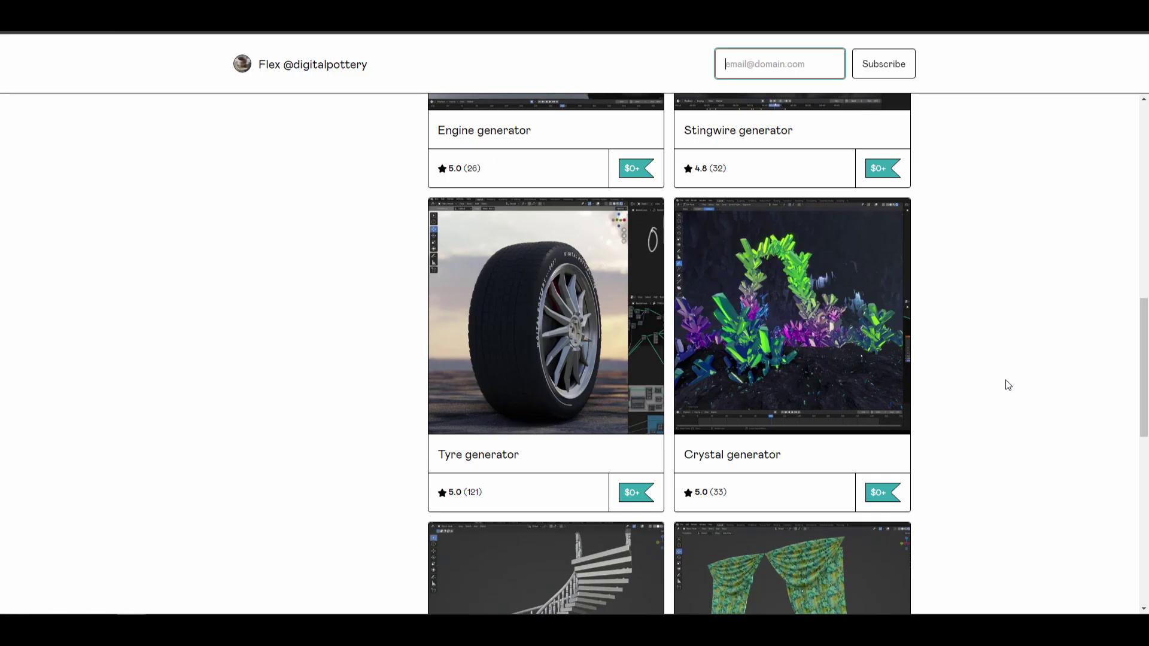
- Browse the creator's Gumroad product grid and open the Lego character generator page
scroll(1008, 385, "down", 3)
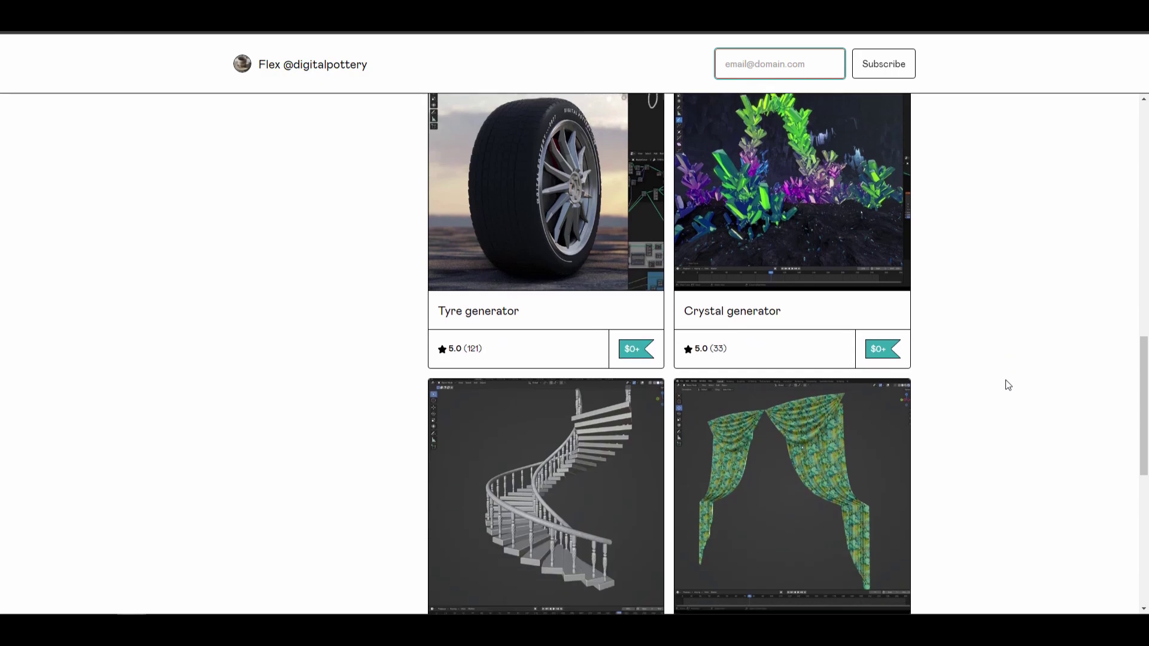
scroll(1008, 385, "down", 5)
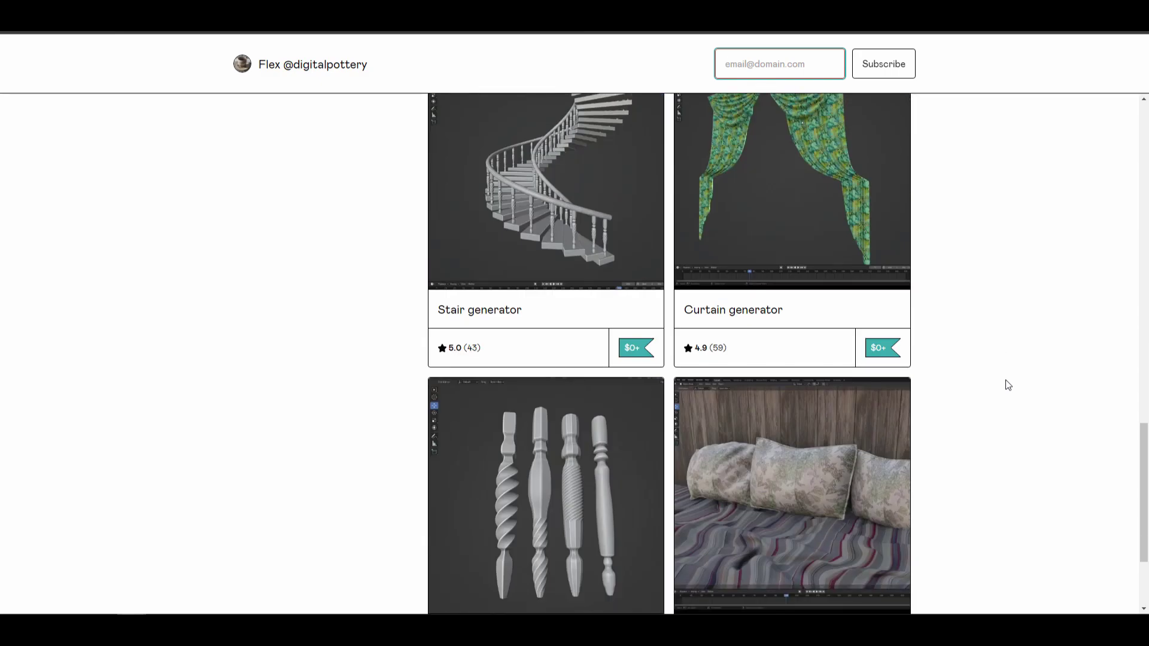
scroll(1008, 385, "down", 3)
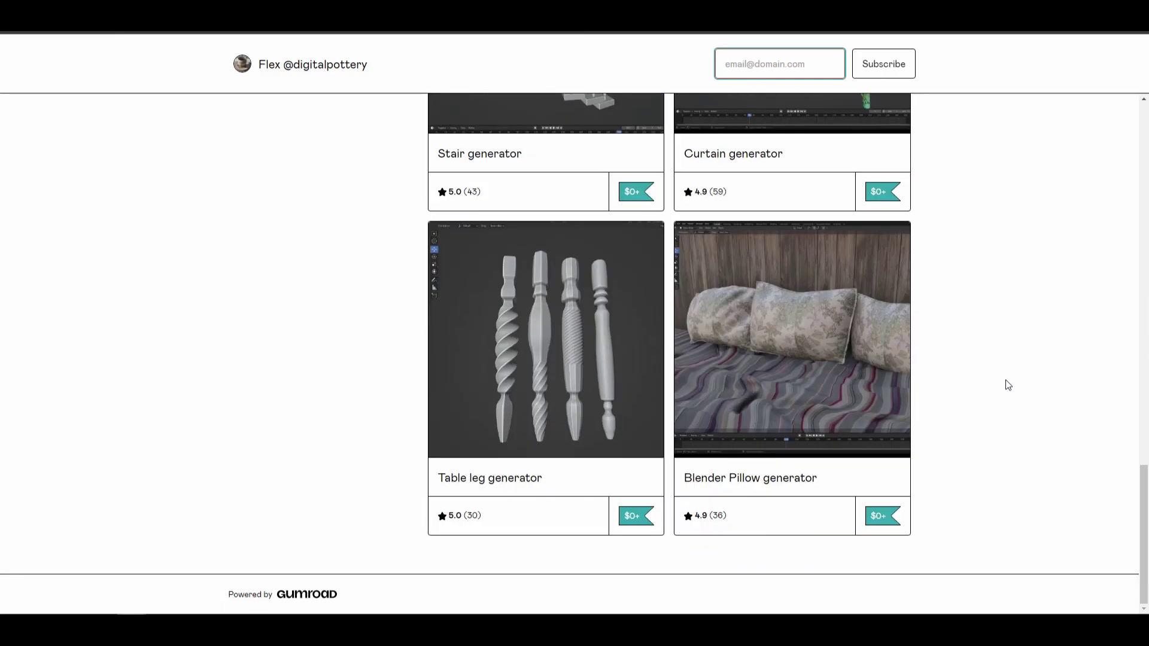
scroll(1008, 385, "up", 15)
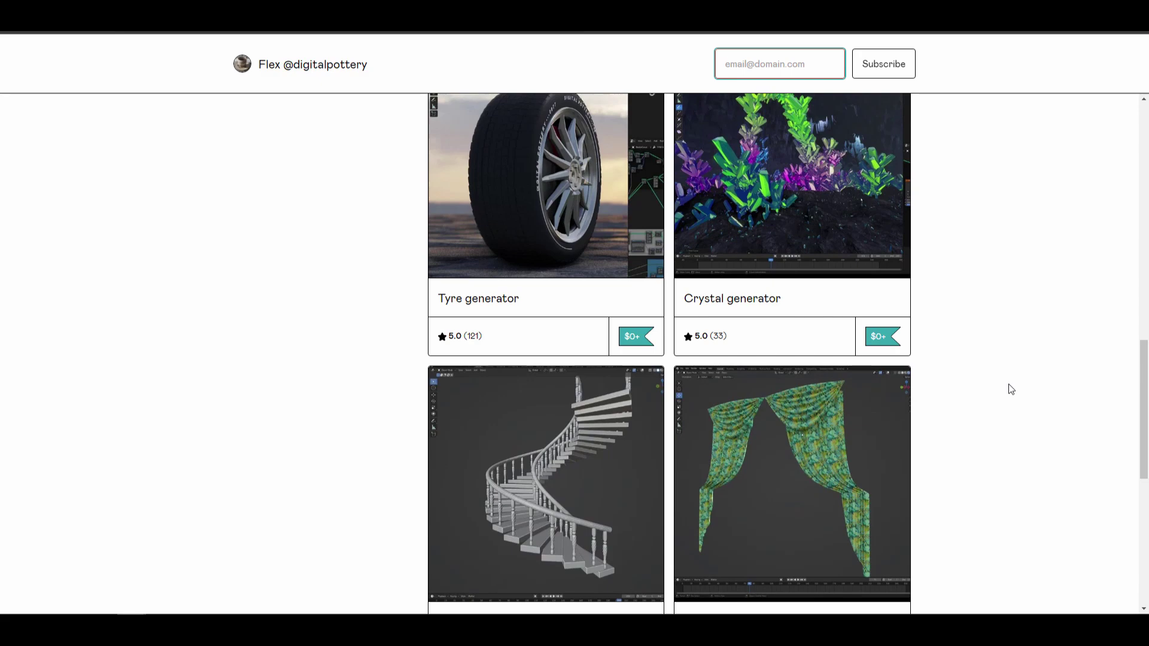
scroll(1011, 390, "up", 5)
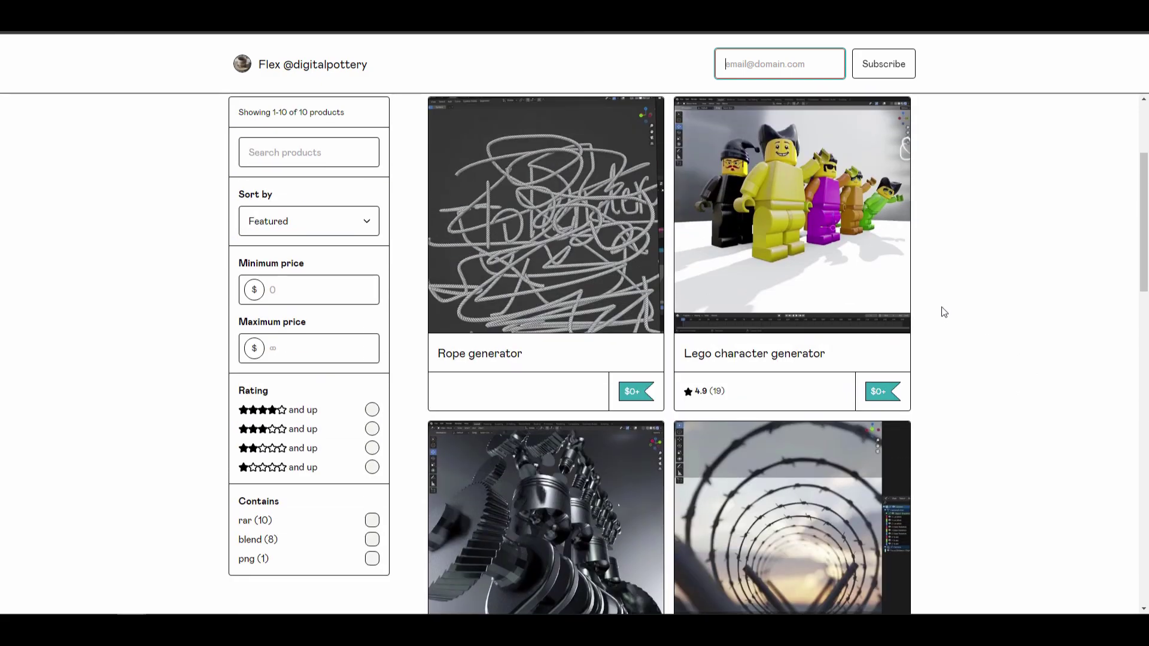
left_click(784, 180)
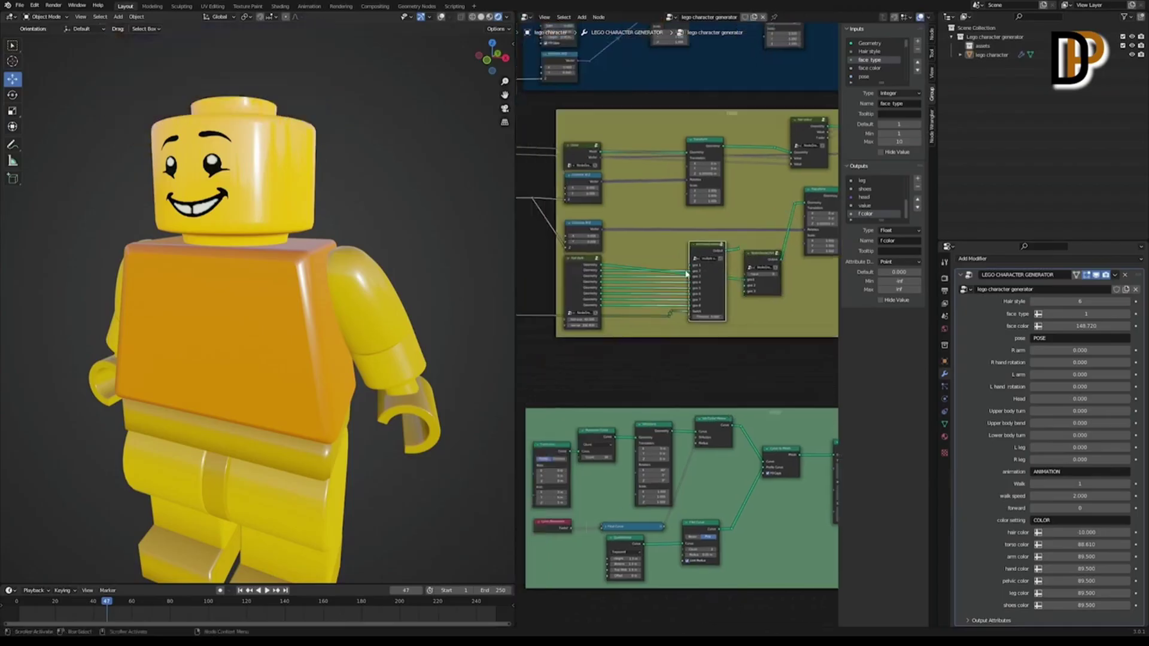
left_click_drag(686, 273, 688, 276)
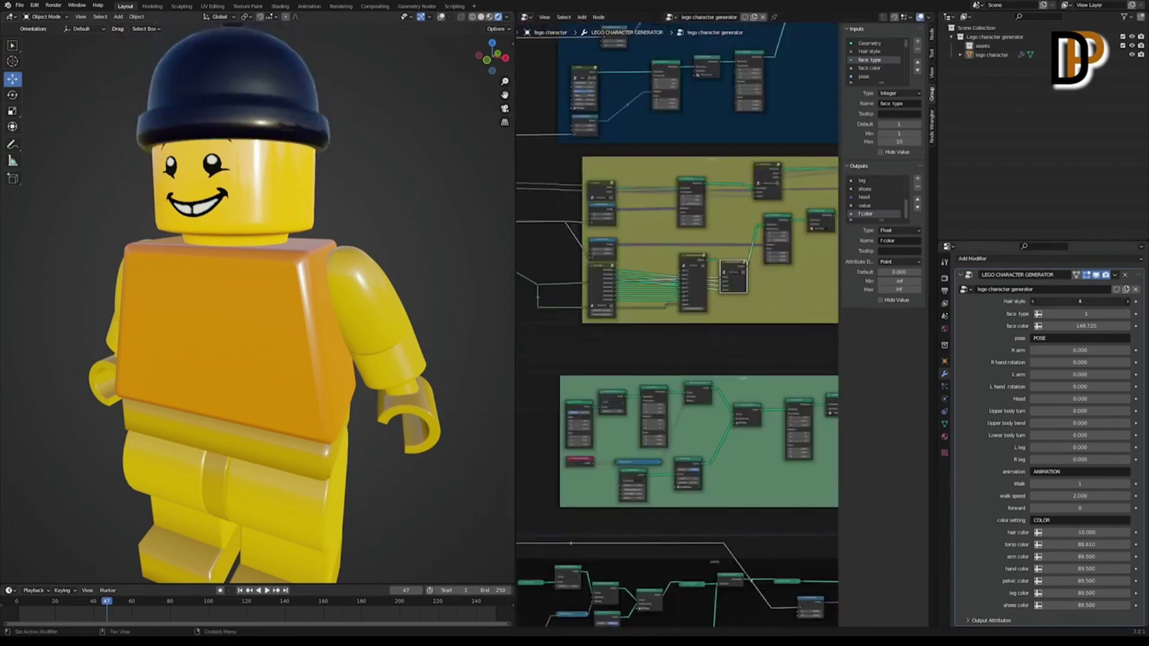
- Drag the Hair style field from 10 down to 0 to remove the figure's hair
left_click_drag(1095, 301, 1080, 301)
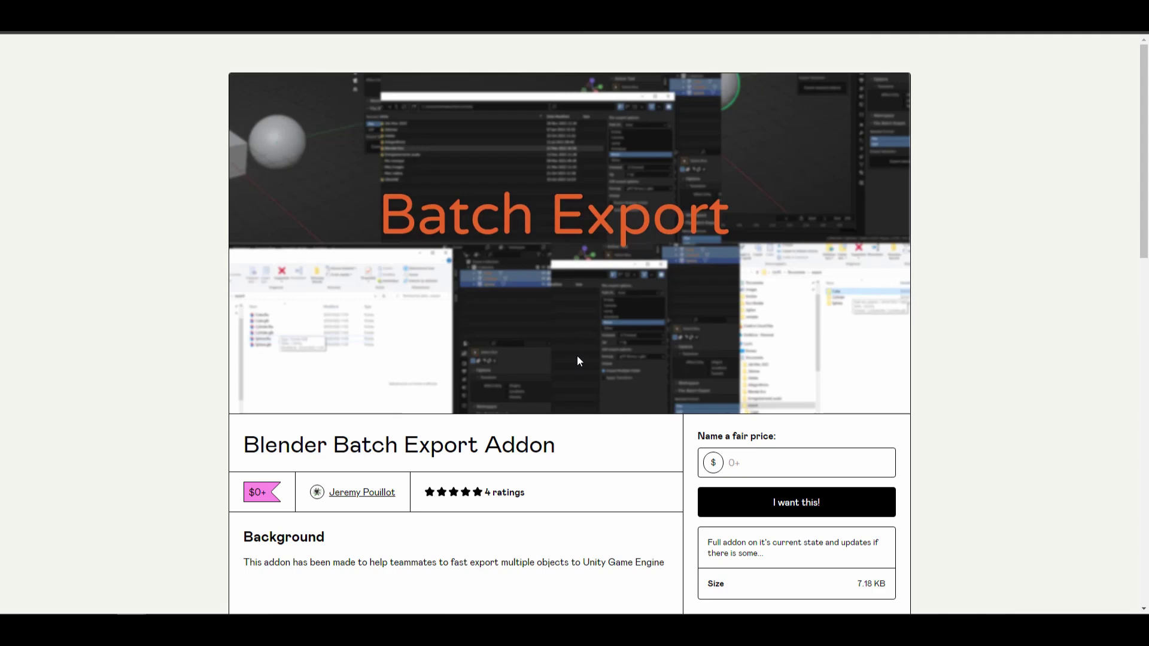
scroll(578, 358, "down", 7)
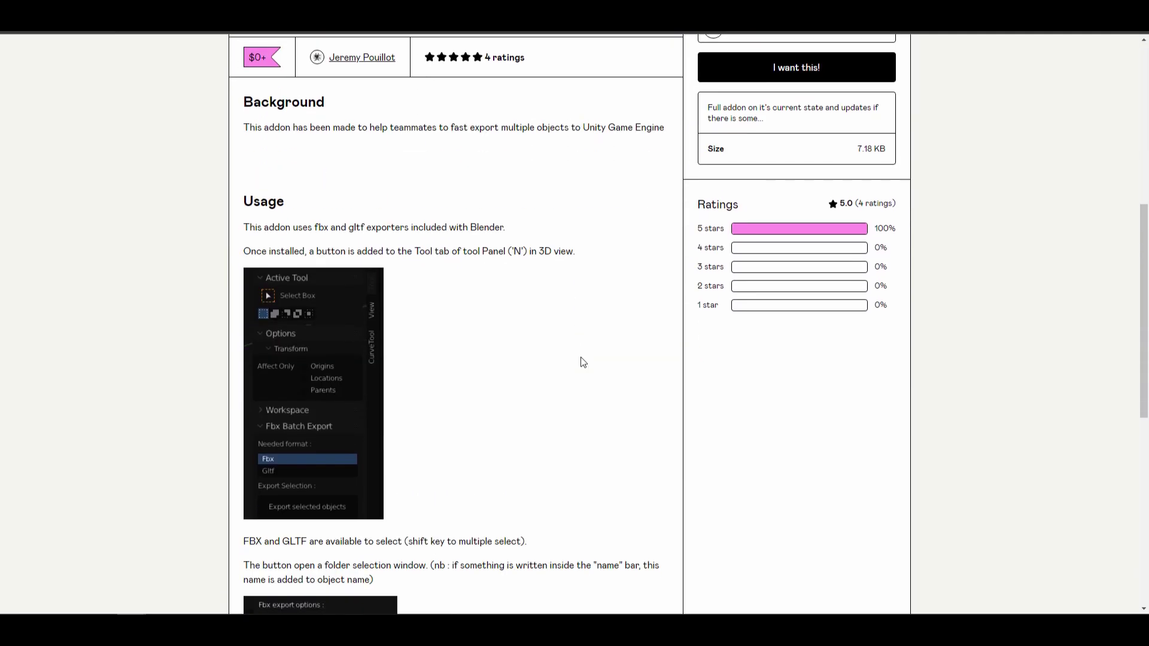
scroll(583, 361, "down", 8)
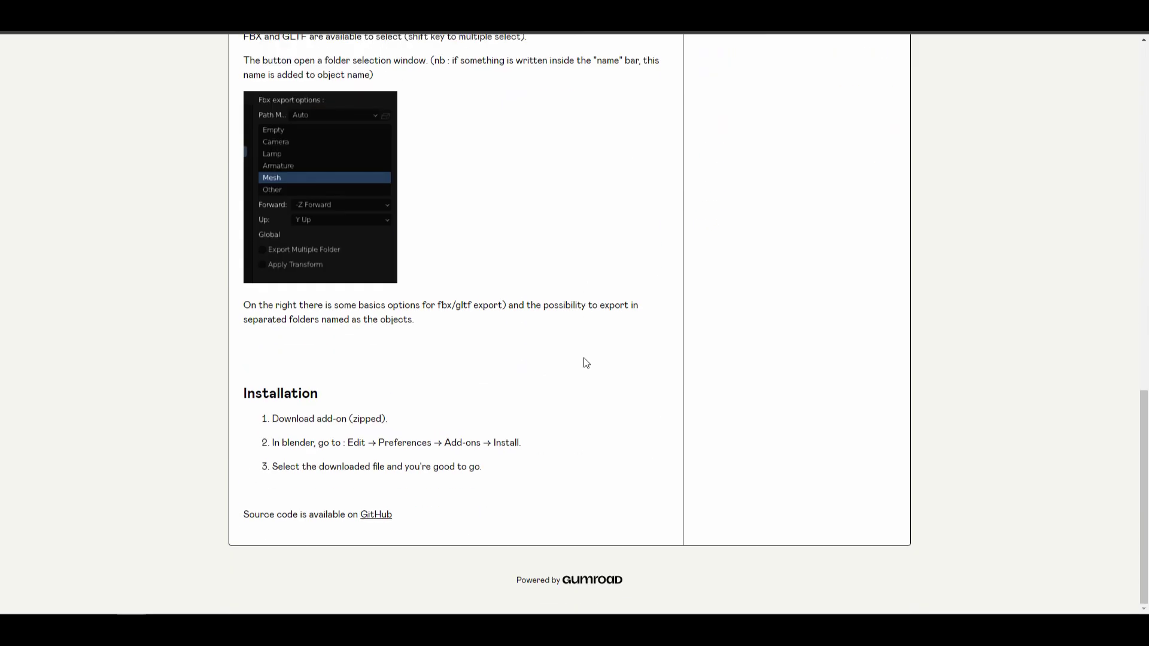
scroll(586, 362, "up", 4)
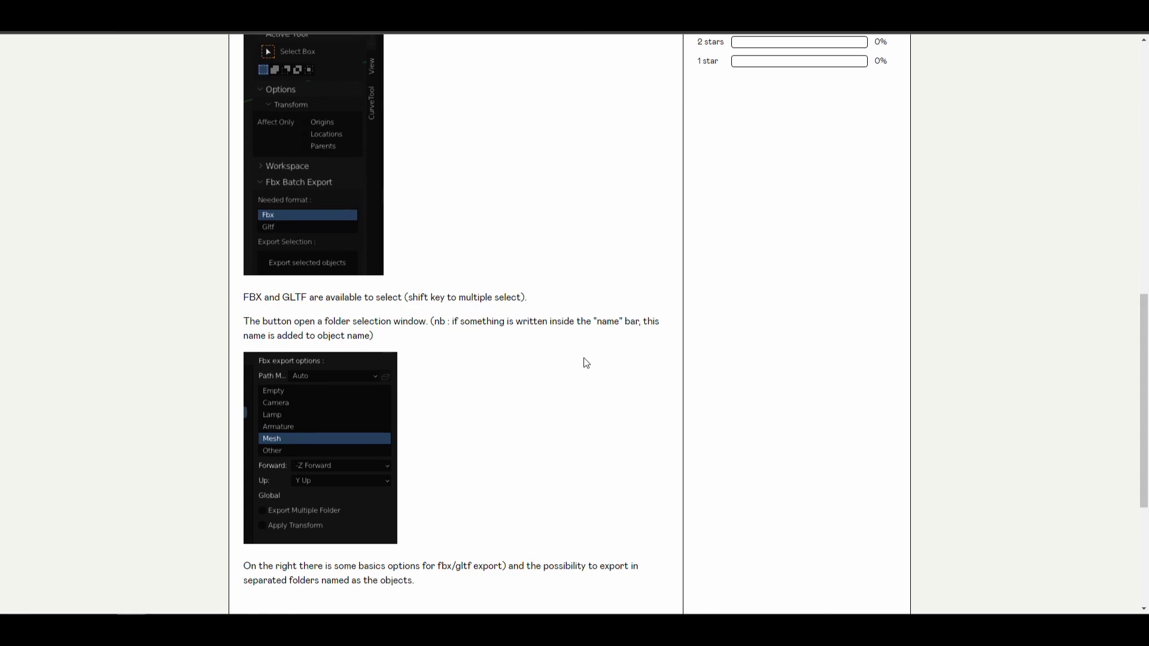
scroll(586, 363, "up", 7)
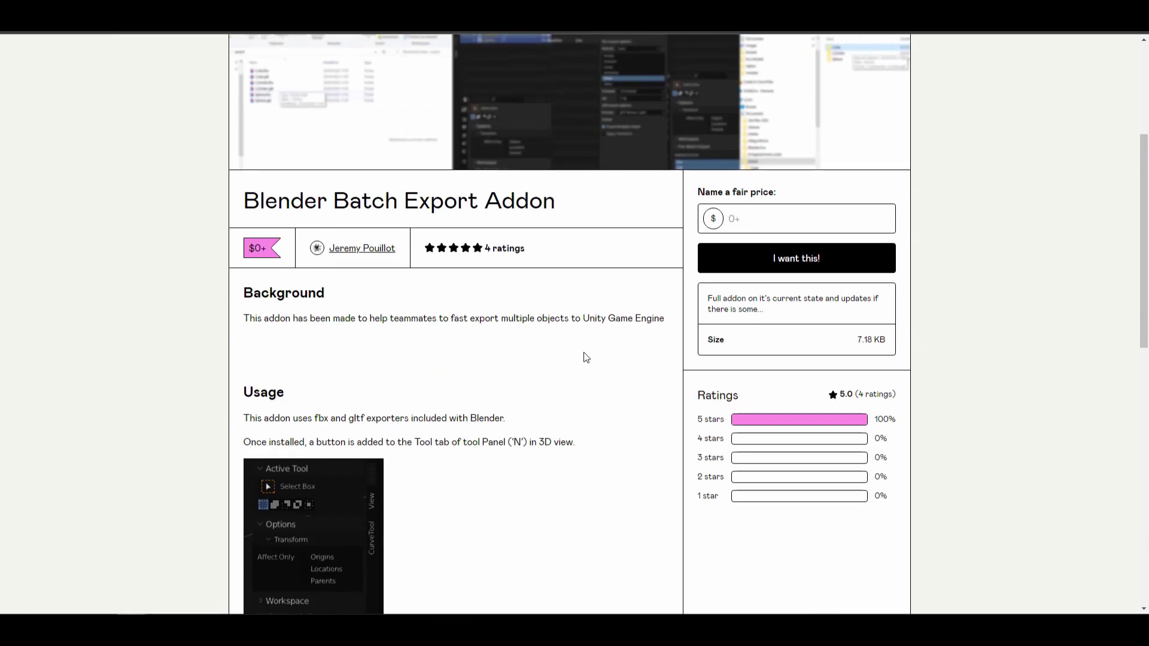
scroll(586, 357, "up", 4)
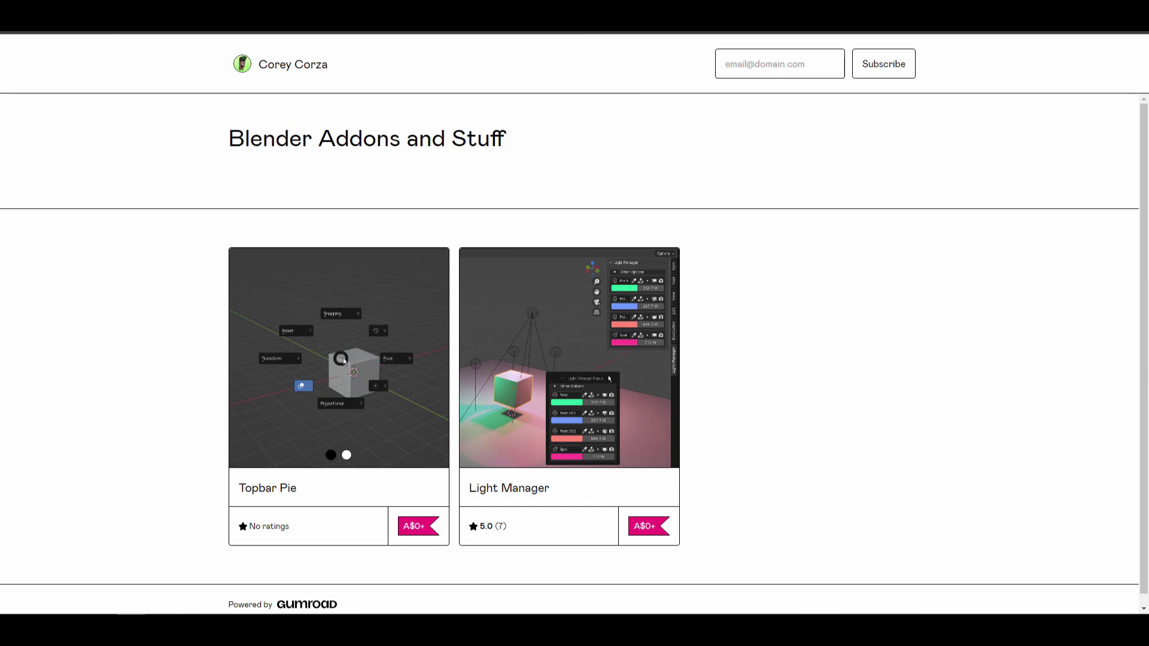
- Open the Light Manager add-on page and scroll through its description and ratings
left_click(338, 359)
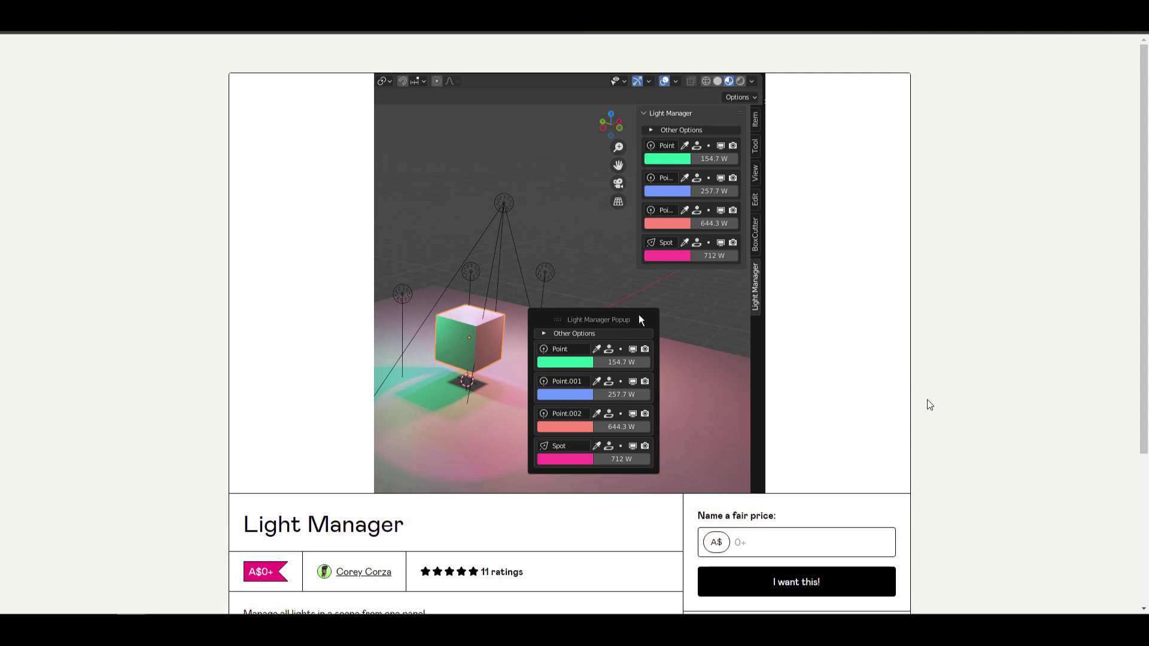
scroll(907, 468, "down", 3)
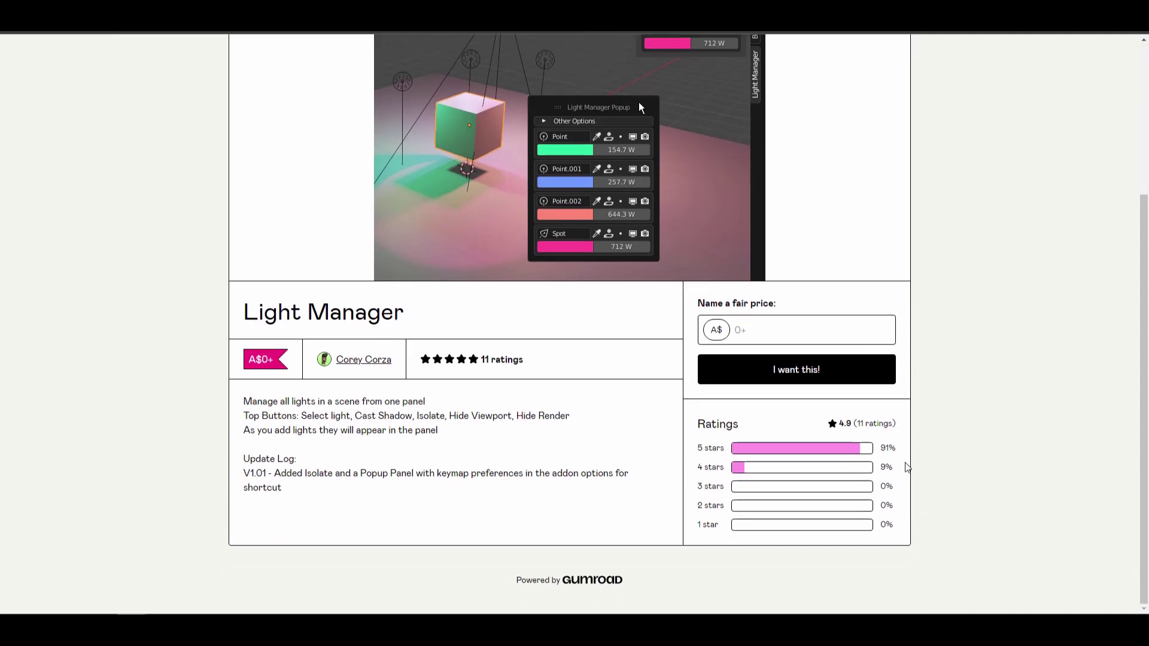
scroll(907, 468, "up", 1)
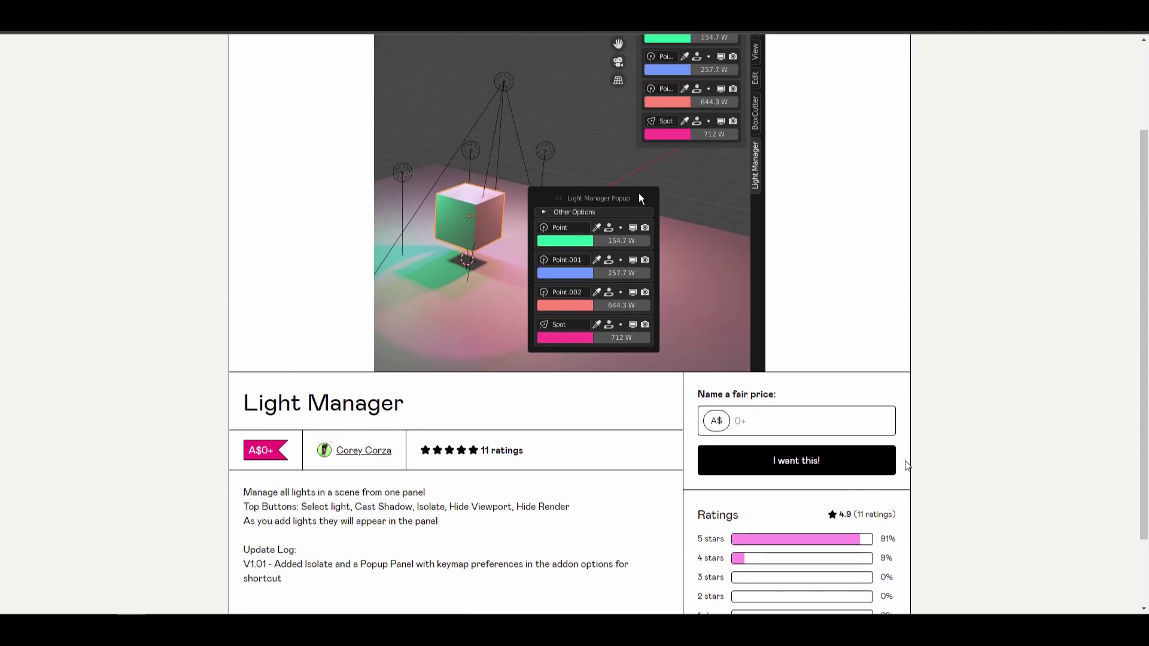
scroll(907, 465, "up", 1)
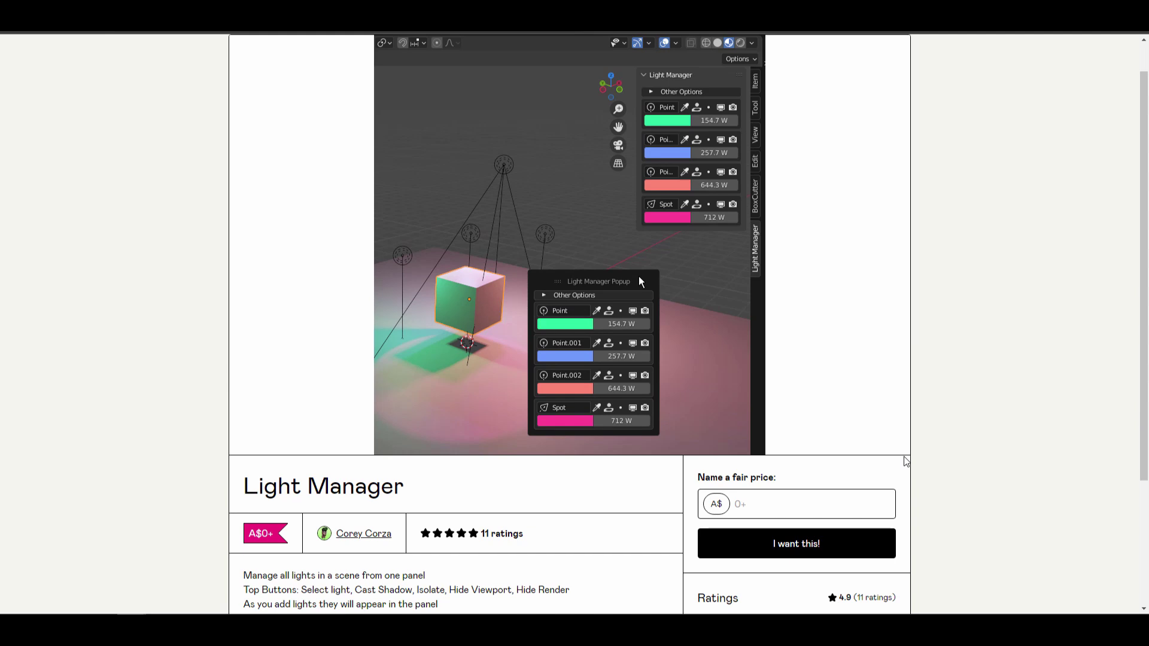
scroll(905, 462, "up", 1)
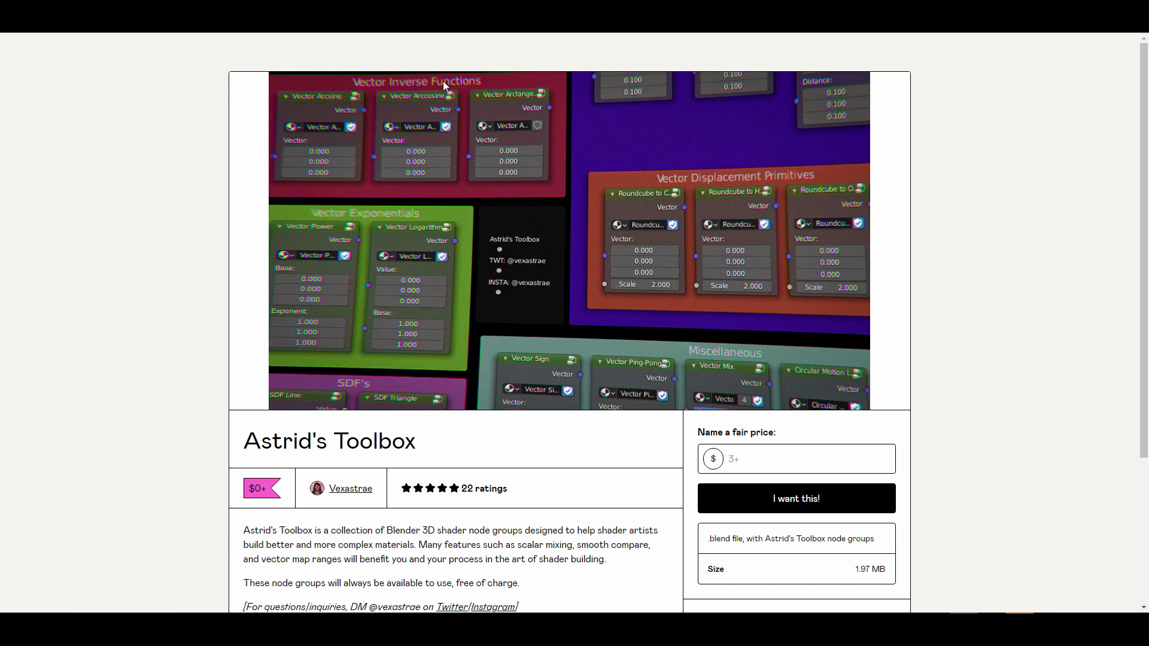
- Return to the product list and open HOLOGRPHX, scrolling its description and price options
left_click(434, 49)
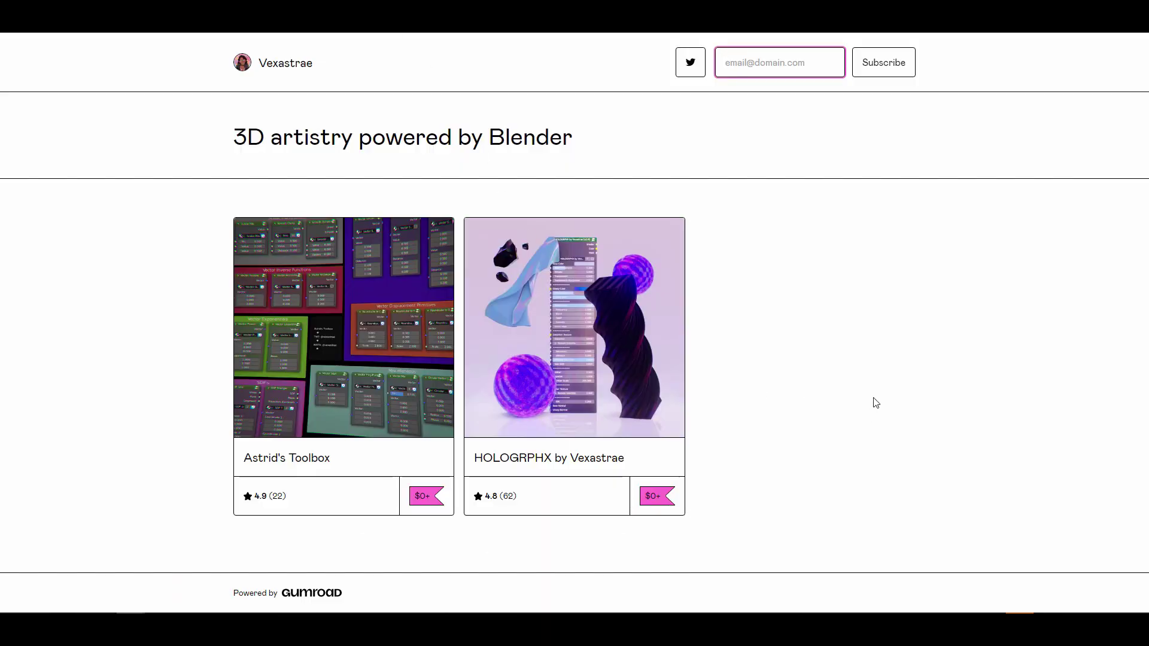
left_click(614, 312)
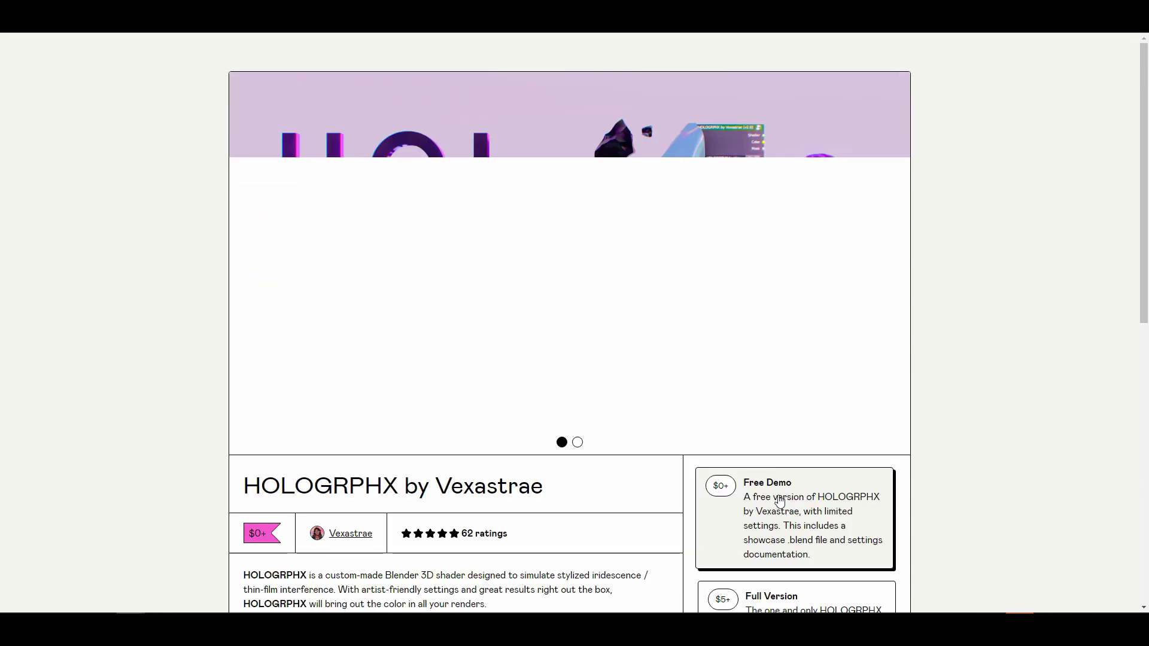
scroll(779, 500, "down", 4)
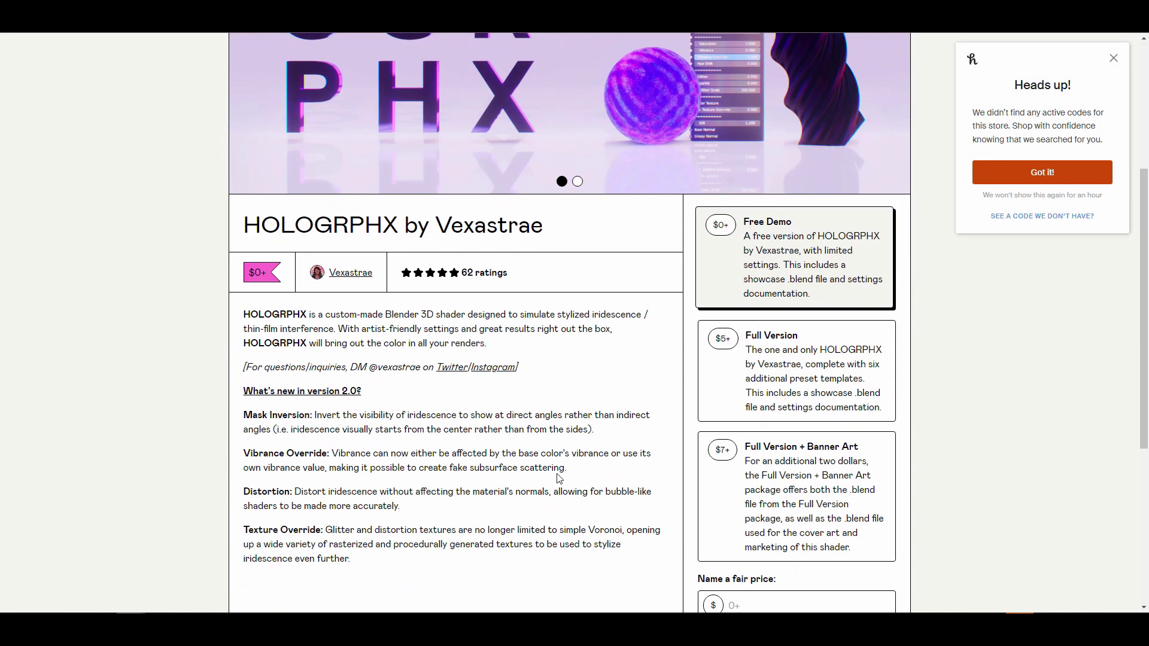
scroll(1036, 290, "up", 1)
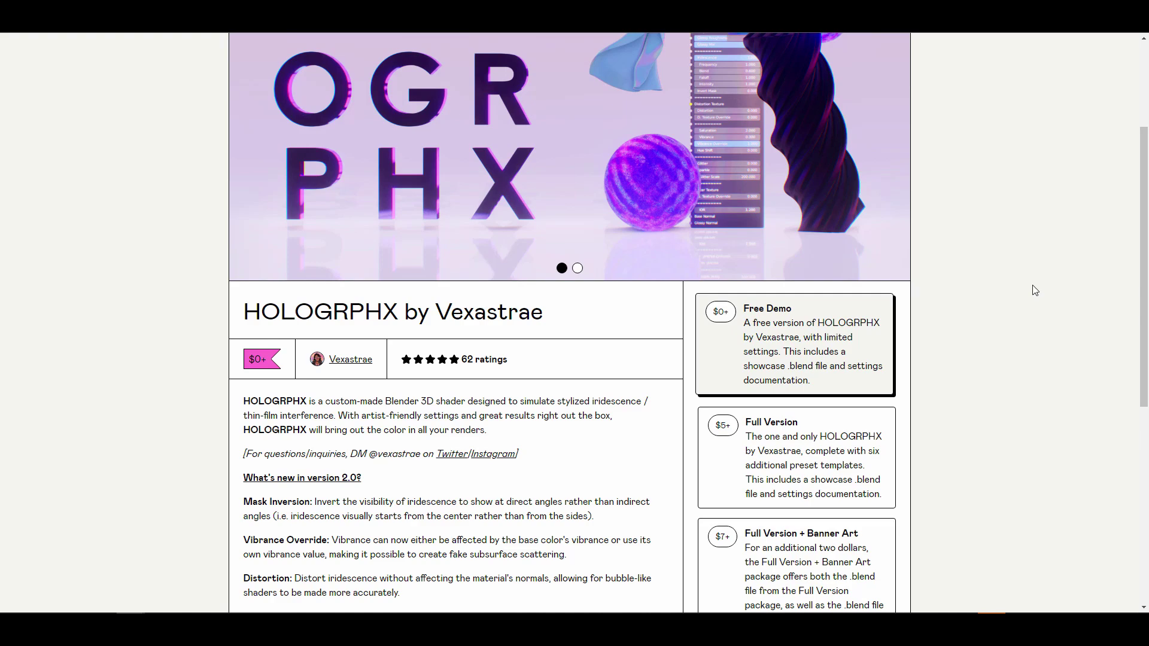
scroll(1036, 299, "down", 4)
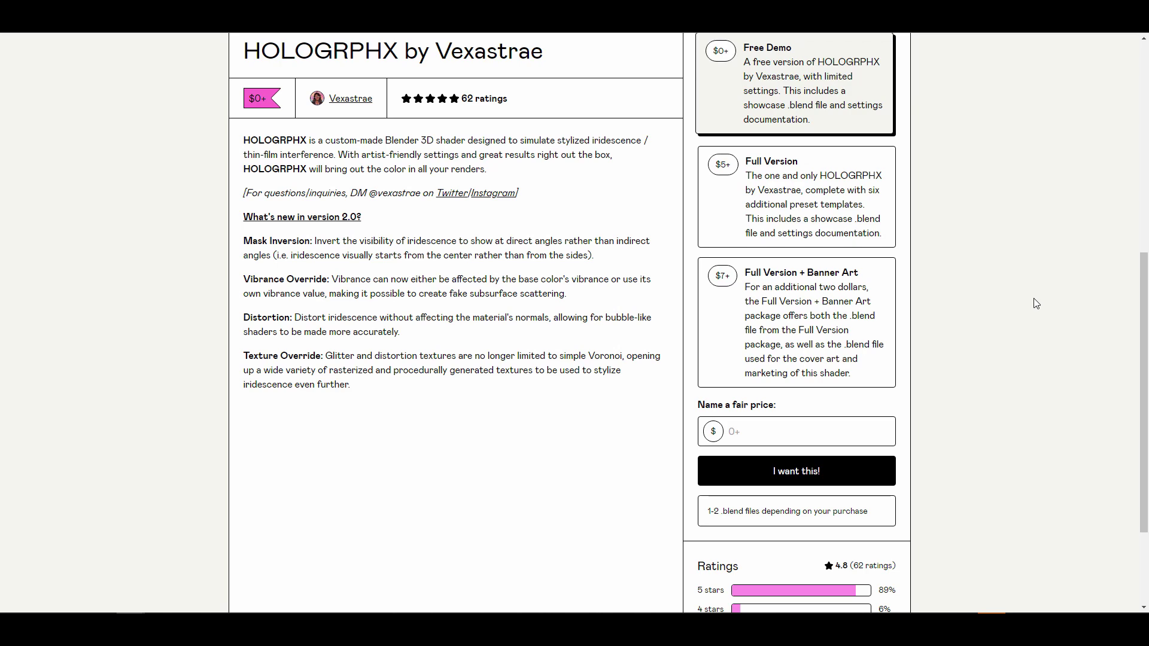
scroll(1036, 303, "up", 7)
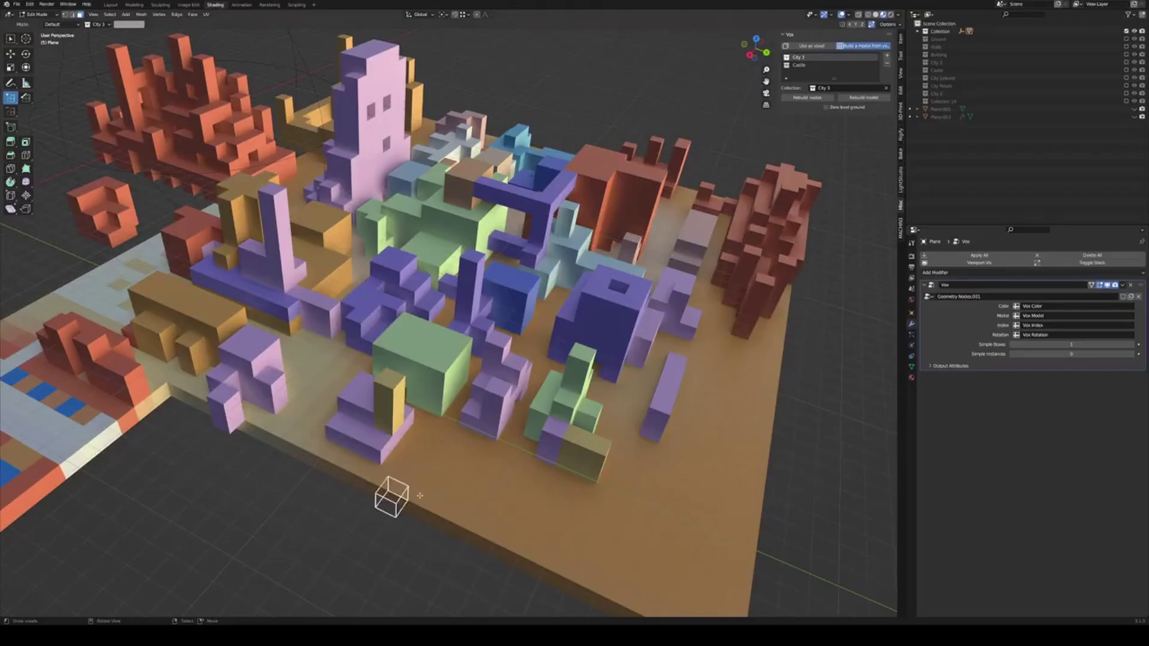
- Add grey voxels to the city with Vox Draw, then paint some of them red
mouse_move(390, 495)
left_mouse_down()
mouse_move(437, 464)
mouse_move(467, 475)
left_mouse_up()
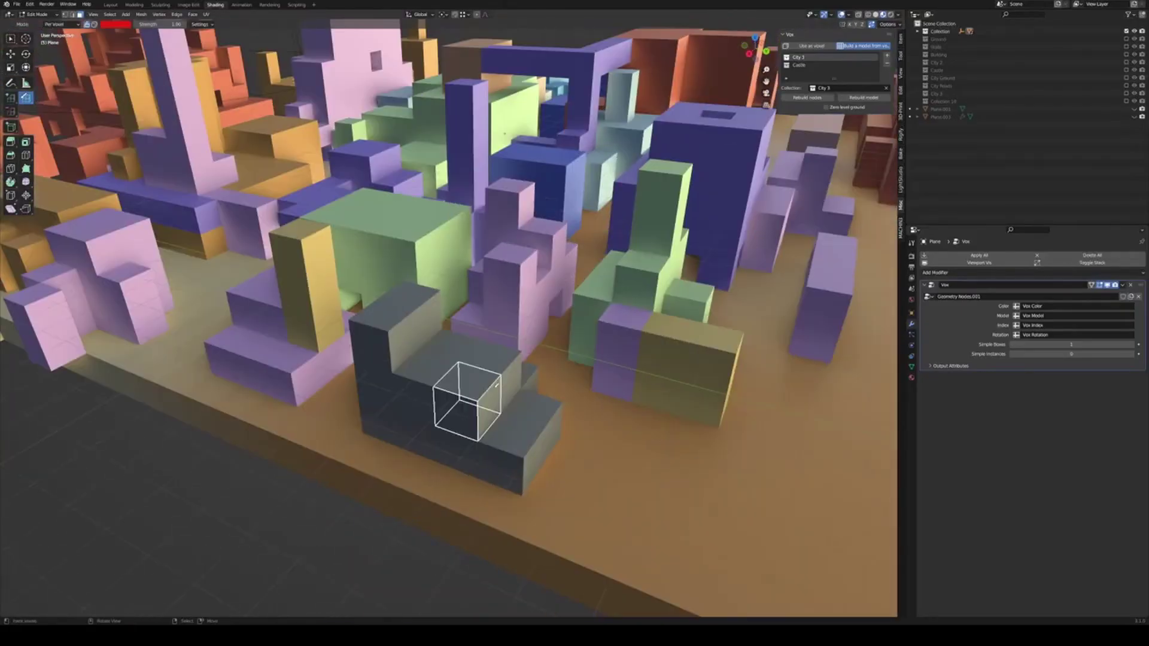
mouse_move(469, 397)
left_mouse_down()
mouse_move(443, 359)
mouse_move(494, 448)
left_mouse_up()
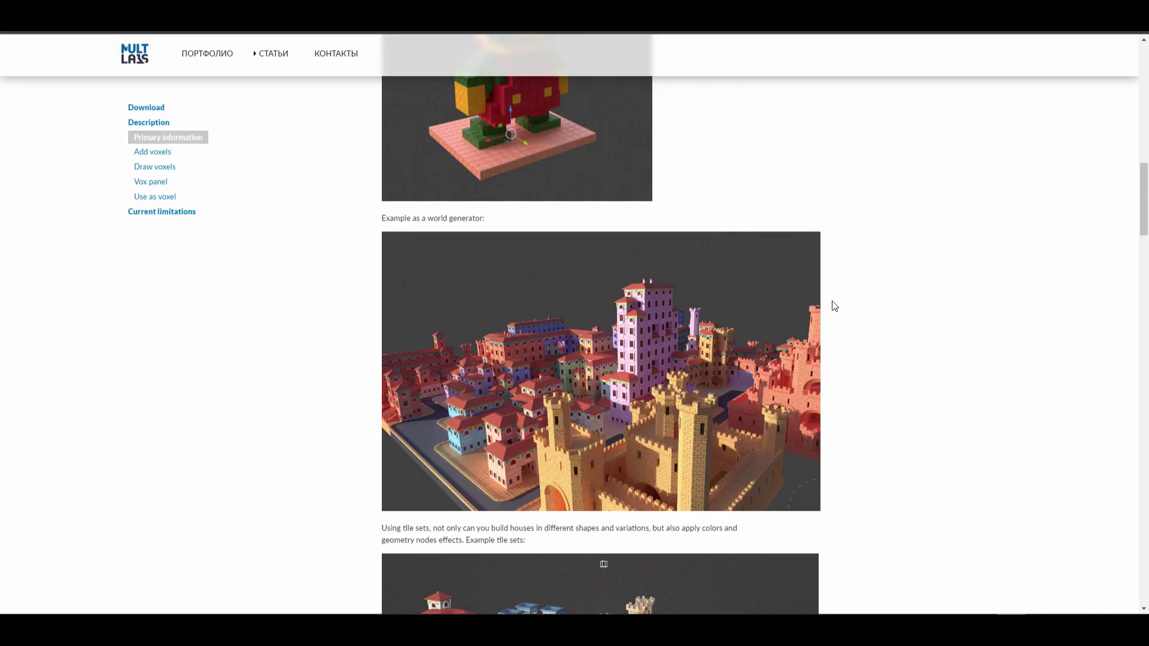
- Scroll the Vox Toolset page down and back, then switch to the Eevee Production Suite tab
scroll(835, 306, "down", 20)
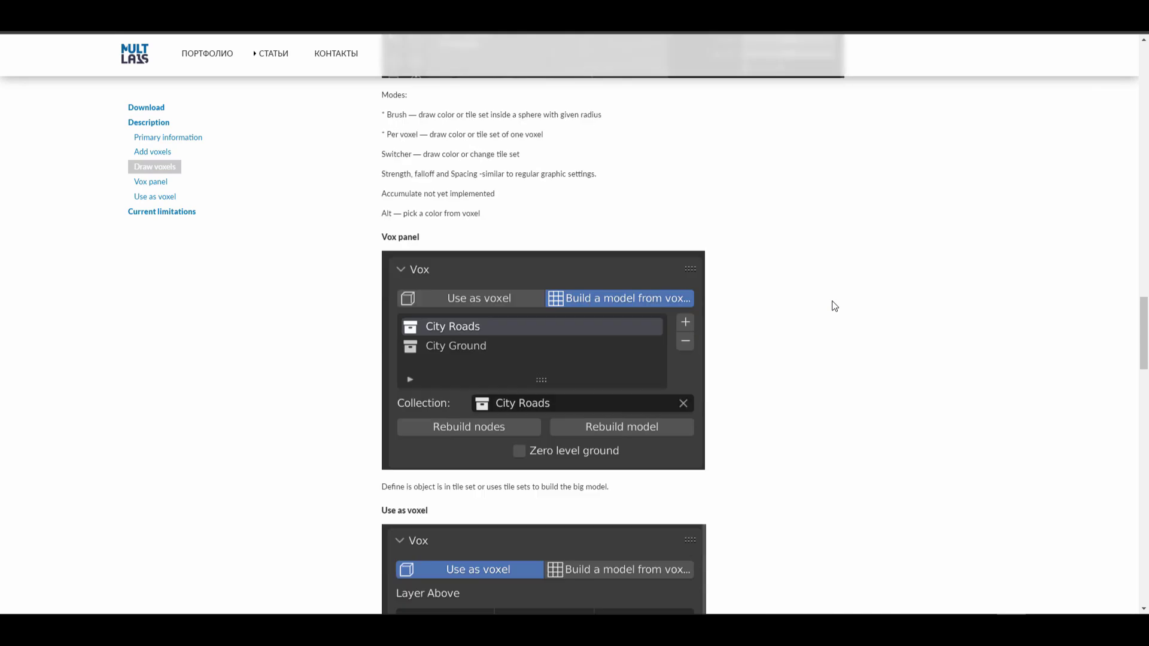
scroll(834, 307, "down", 10)
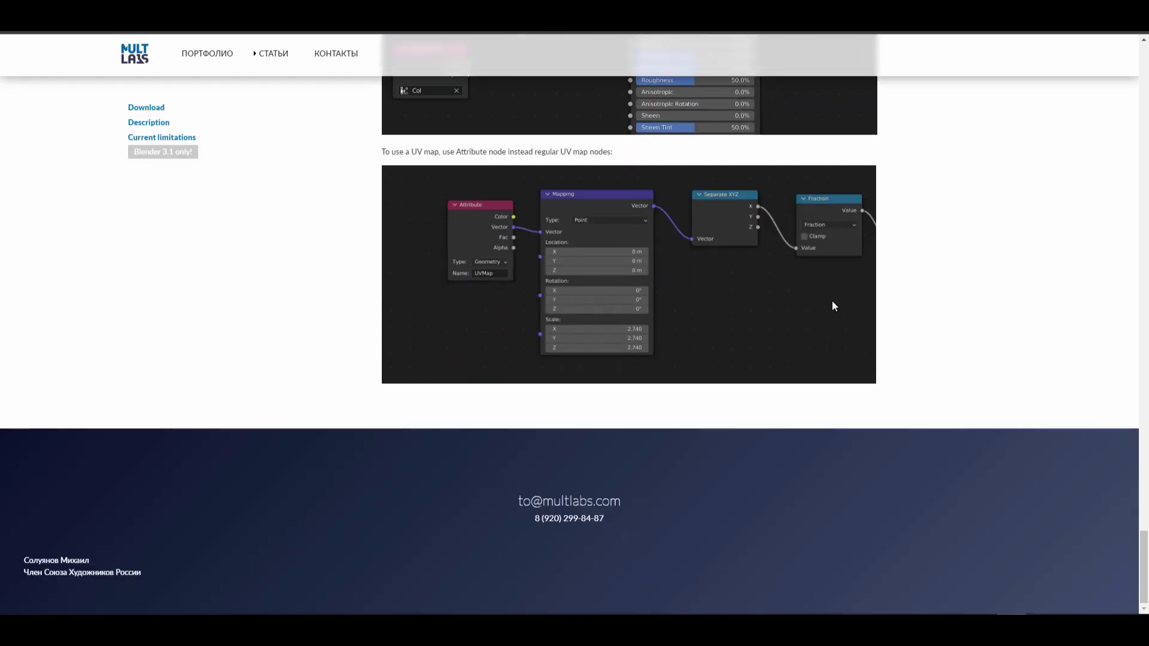
scroll(834, 307, "up", 20)
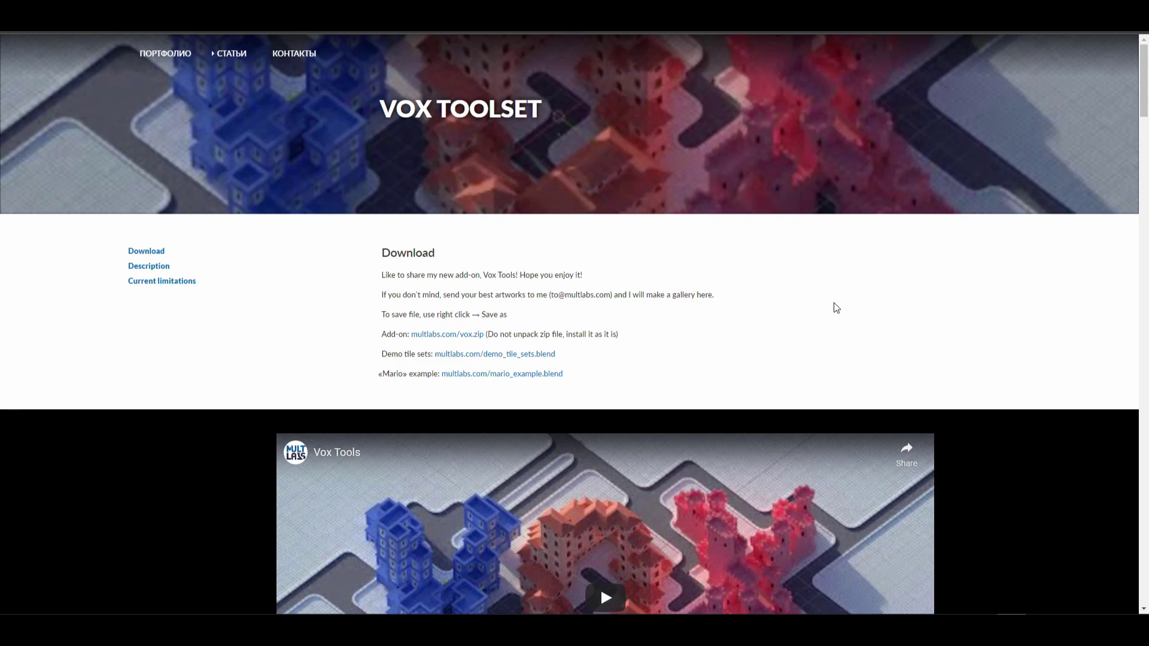
key("ctrl+Tab")
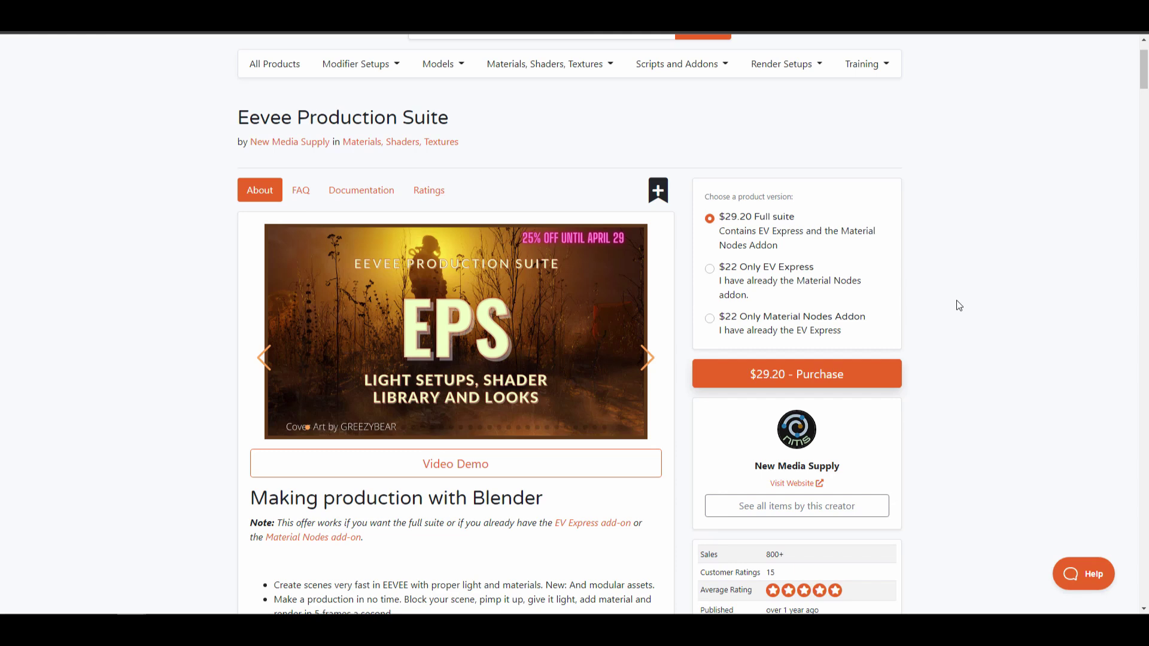
- Scroll the Eevee Production Suite page down to EV Express and back up
scroll(955, 314, "down", 4)
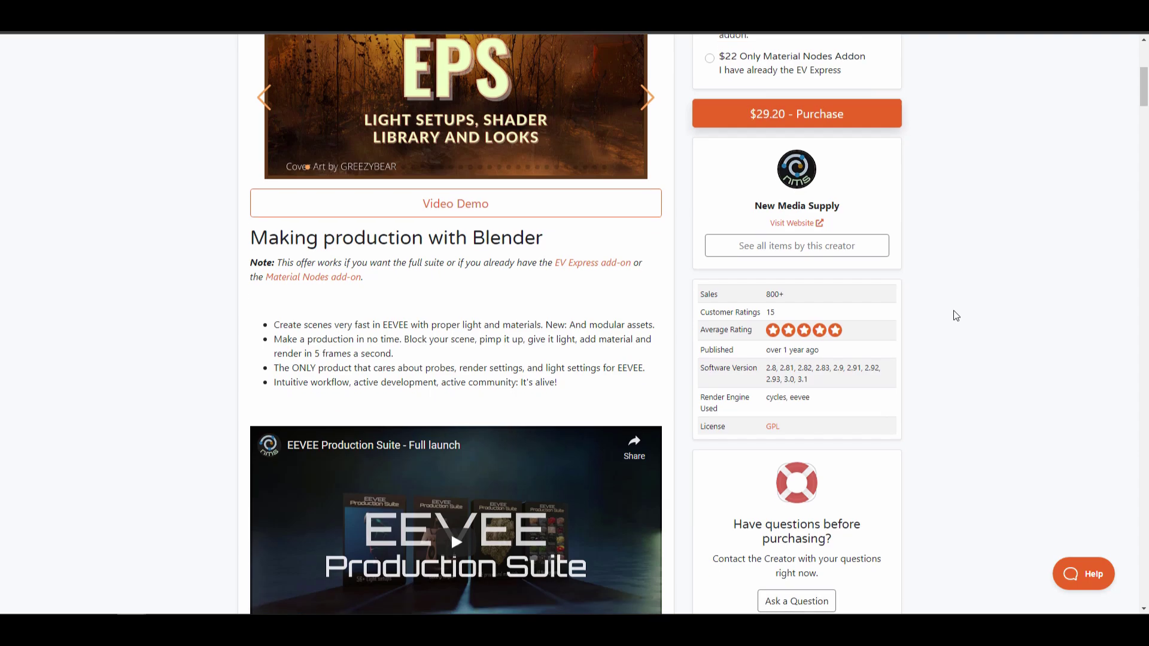
scroll(956, 315, "down", 20)
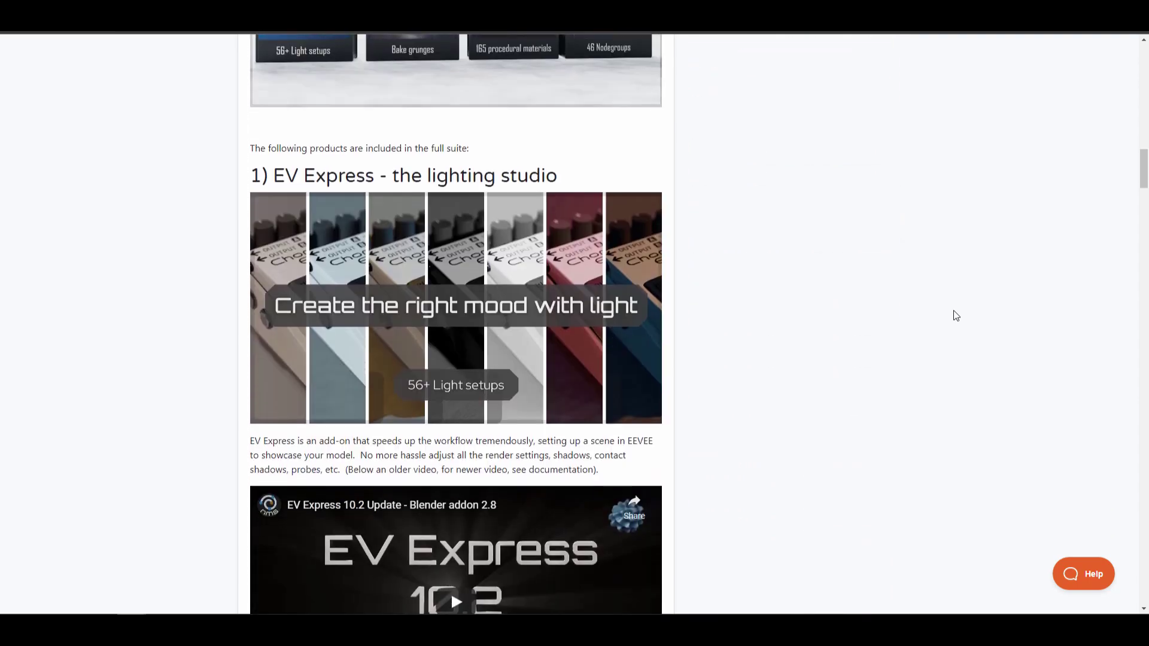
scroll(956, 315, "up", 20)
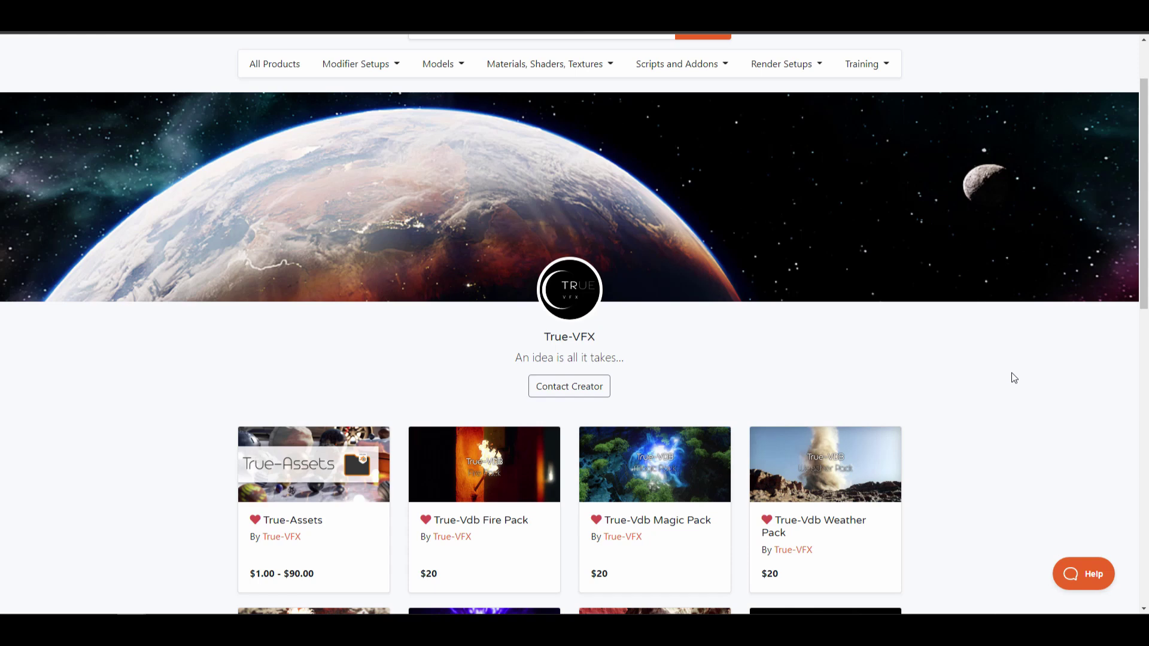
- Scroll the True-VFX store grid to reveal True-Vdb Explosions Pack, True-Vdb, Nodescapes and True-Mars
scroll(1014, 377, "down", 3)
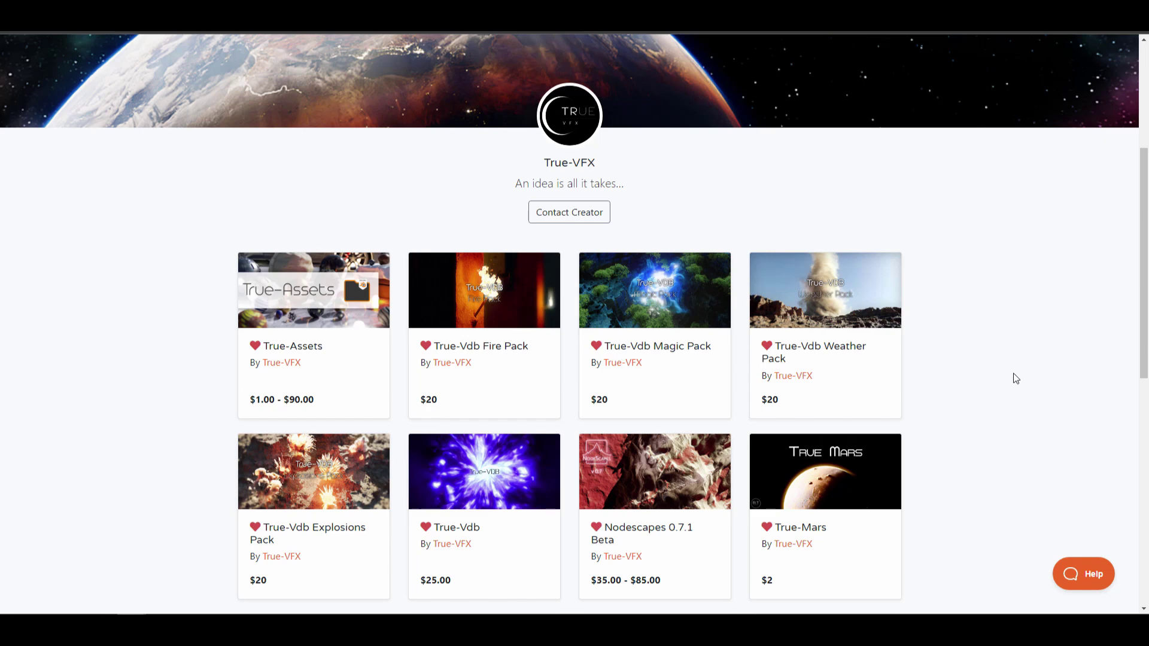